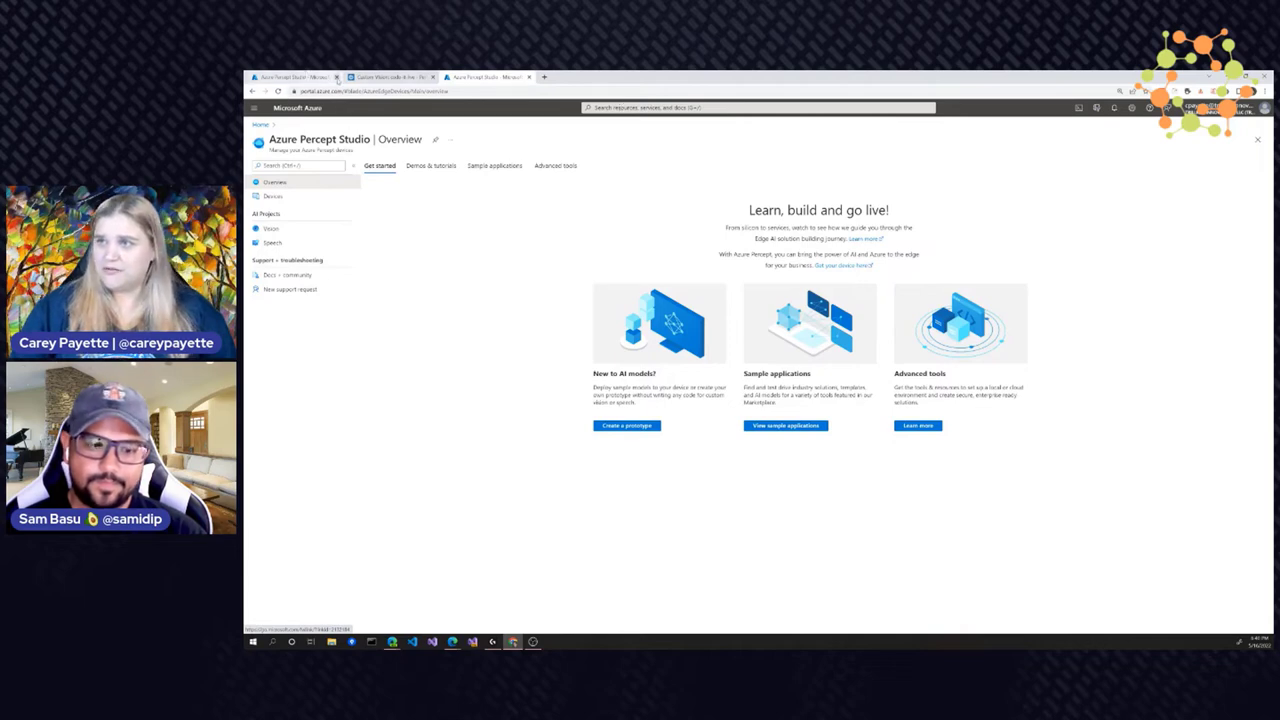
# - Open the percept-1 device from the Azure Percept Studio device list and review its device information
pyautogui.click(337, 77)
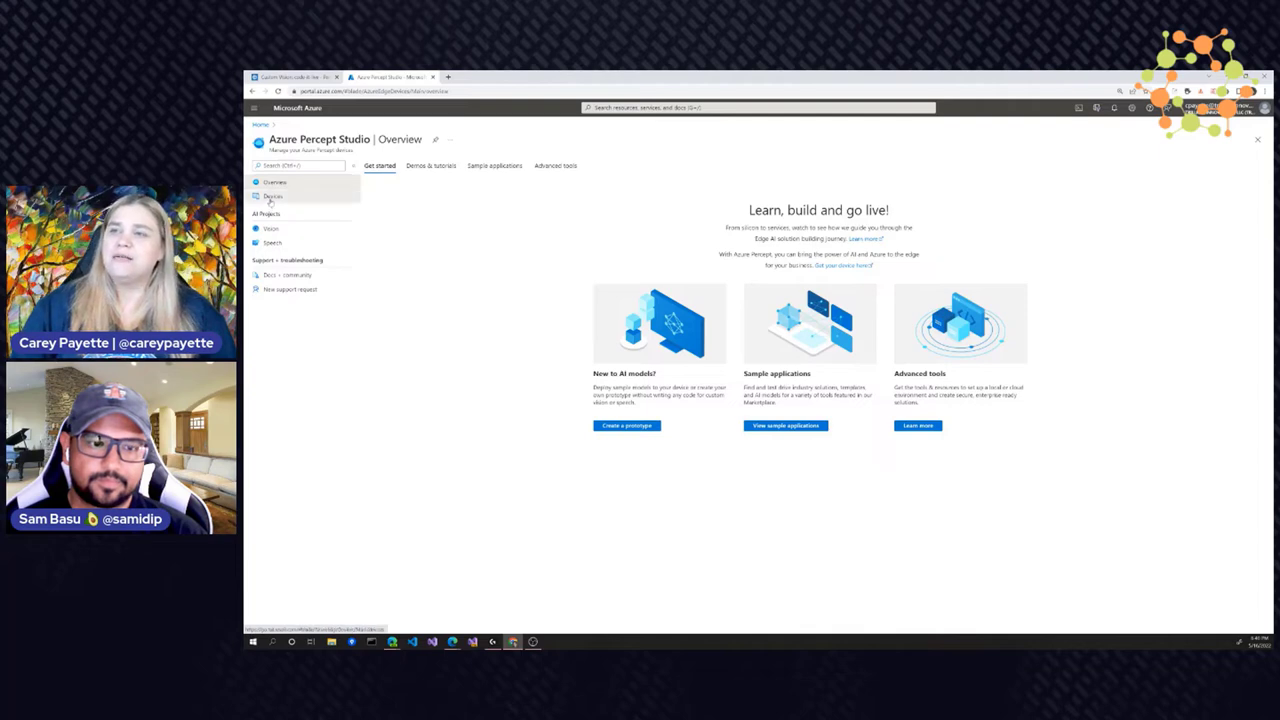
pyautogui.click(271, 197)
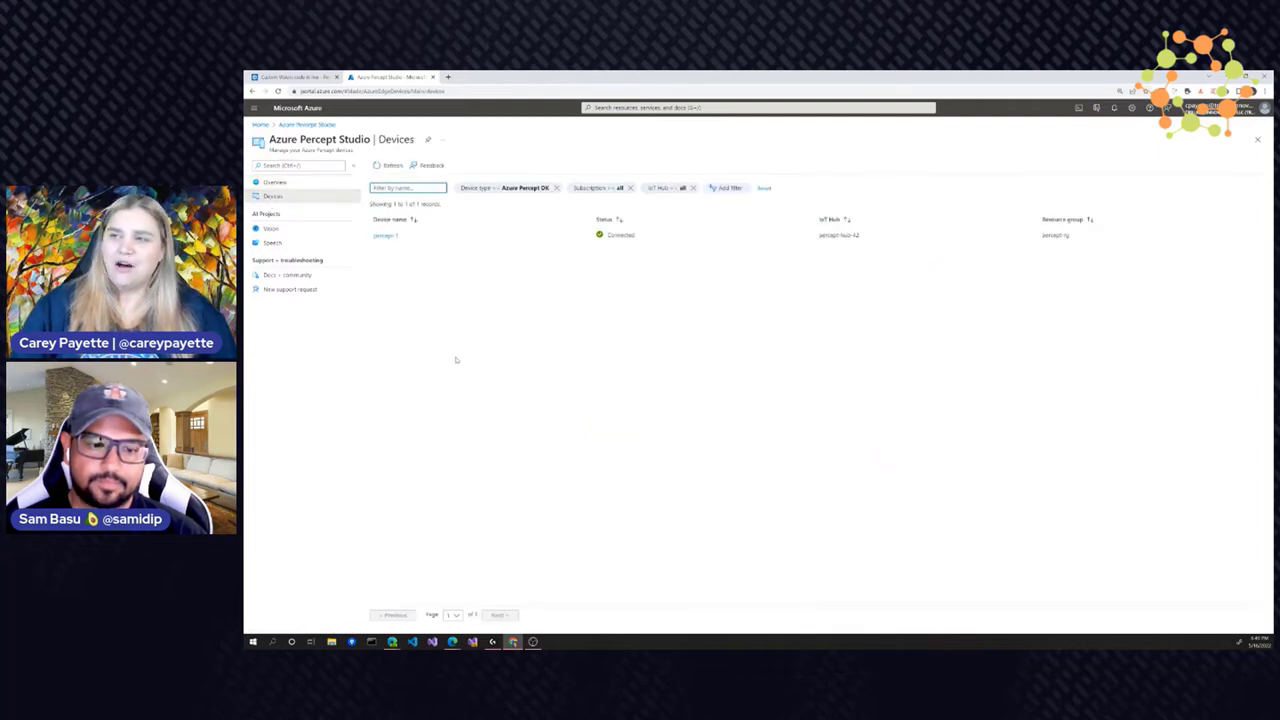
pyautogui.click(385, 236)
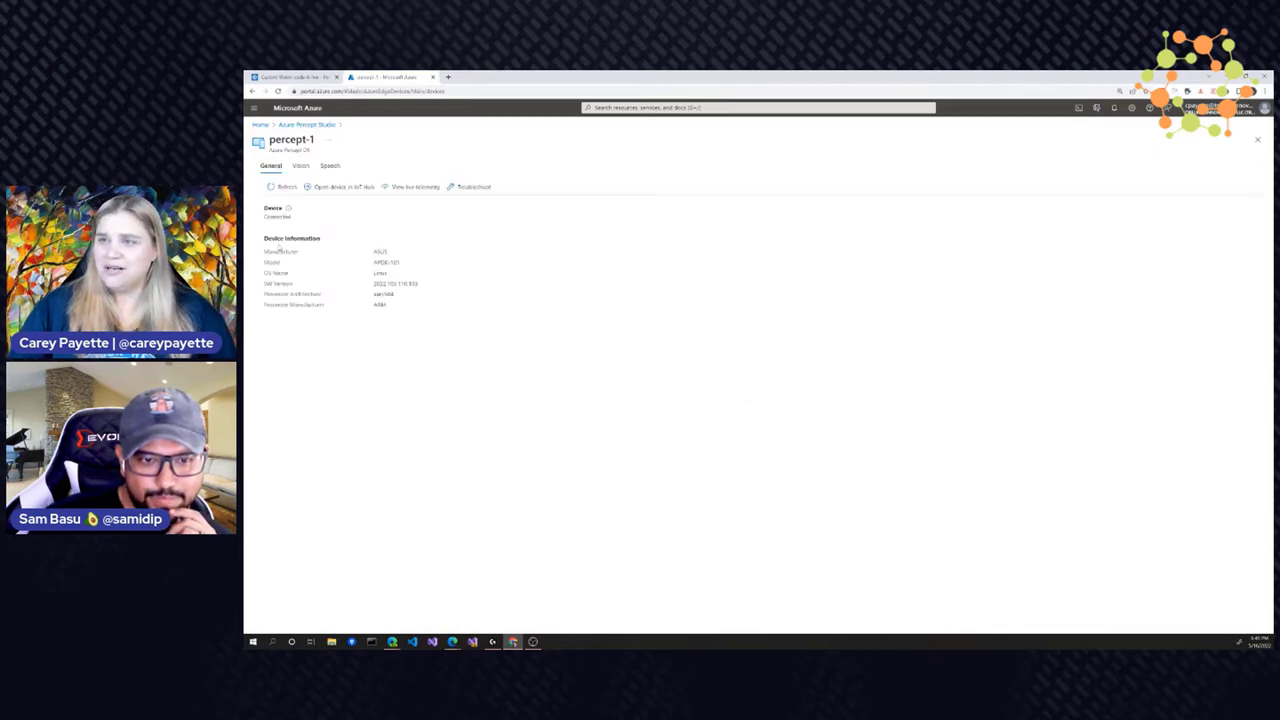
pyautogui.moveTo(264, 238); pyautogui.dragTo(400, 329)
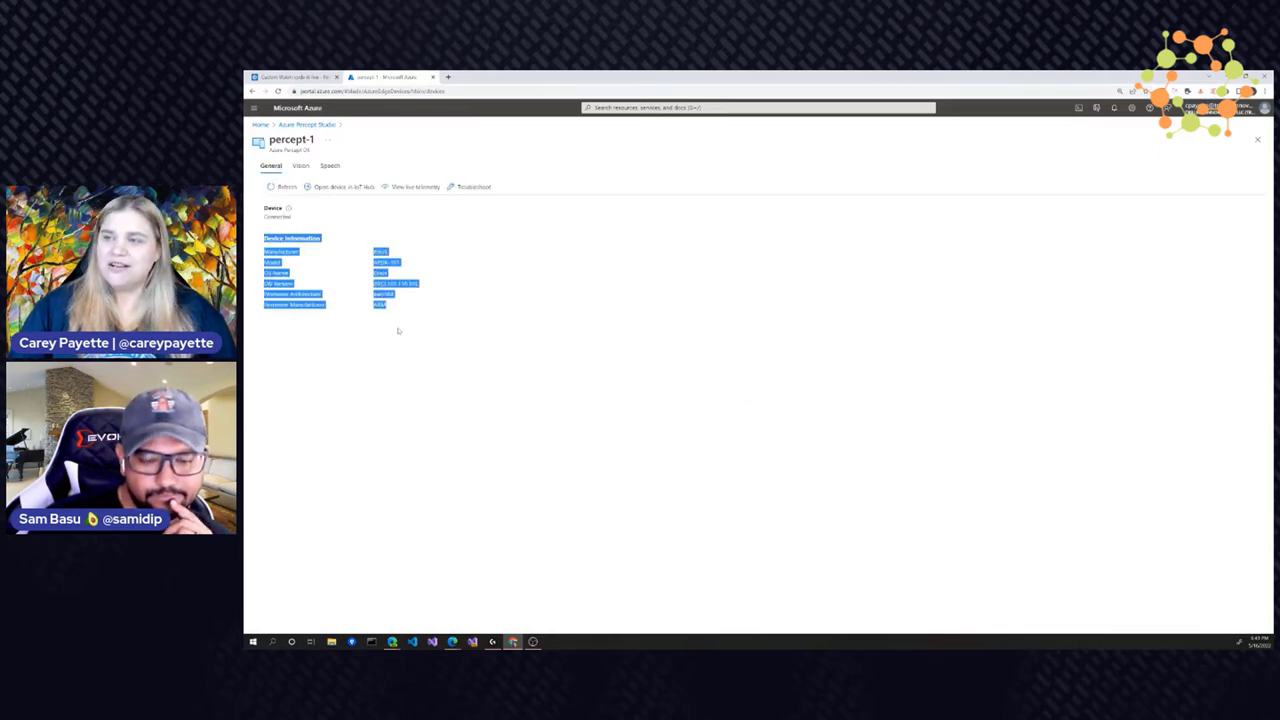
pyautogui.click(439, 327)
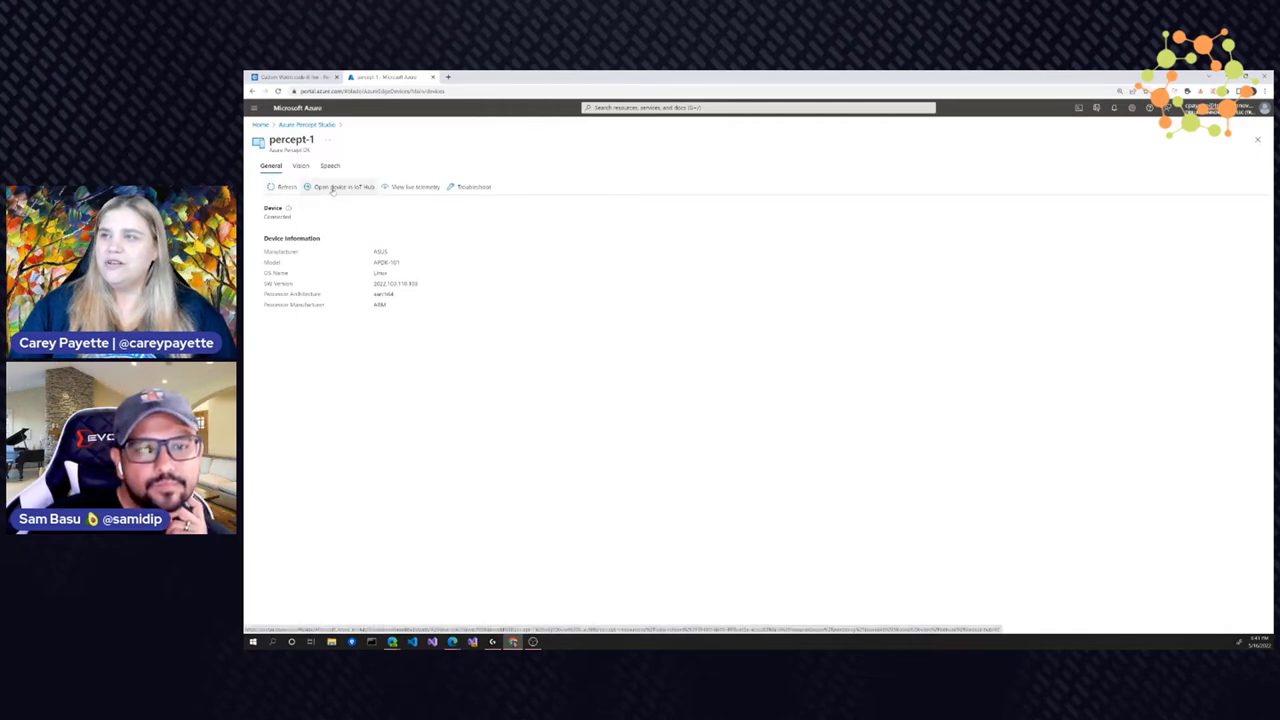
# - Open percept-1 in IoT Hub and look at the options for adding modules in its module configuration
pyautogui.click(333, 189)
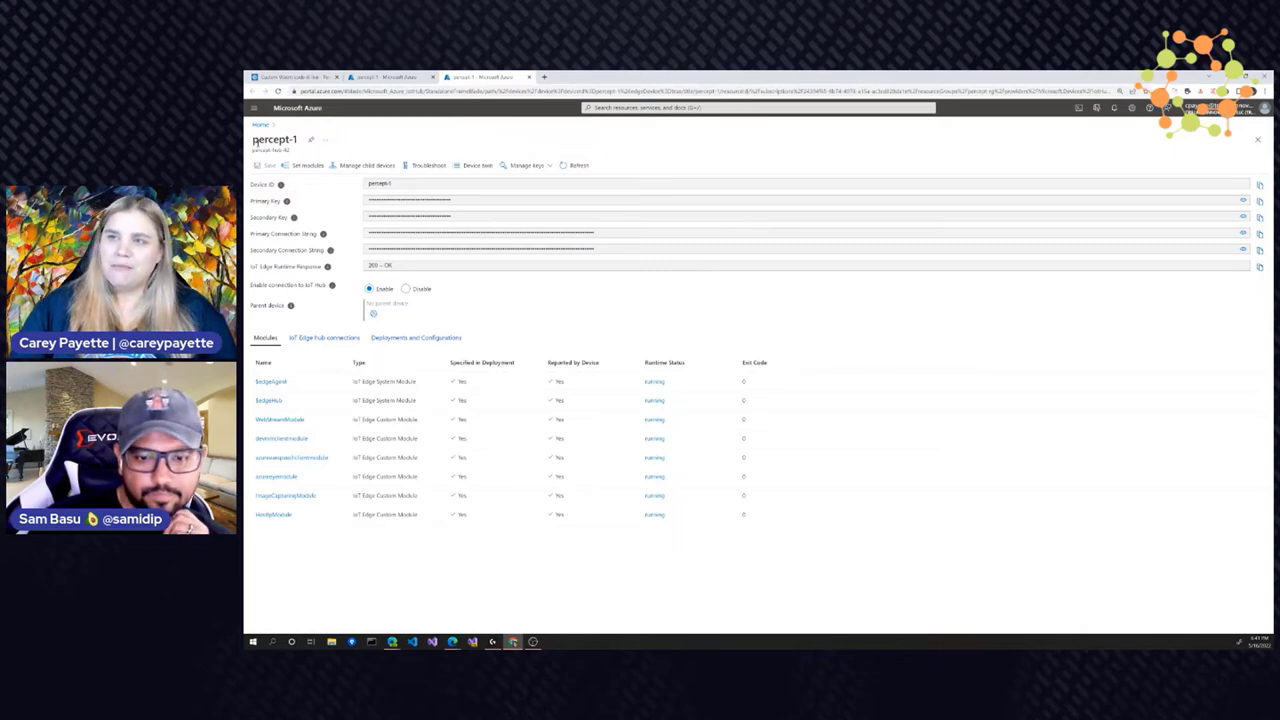
pyautogui.moveTo(253, 150); pyautogui.dragTo(292, 150)
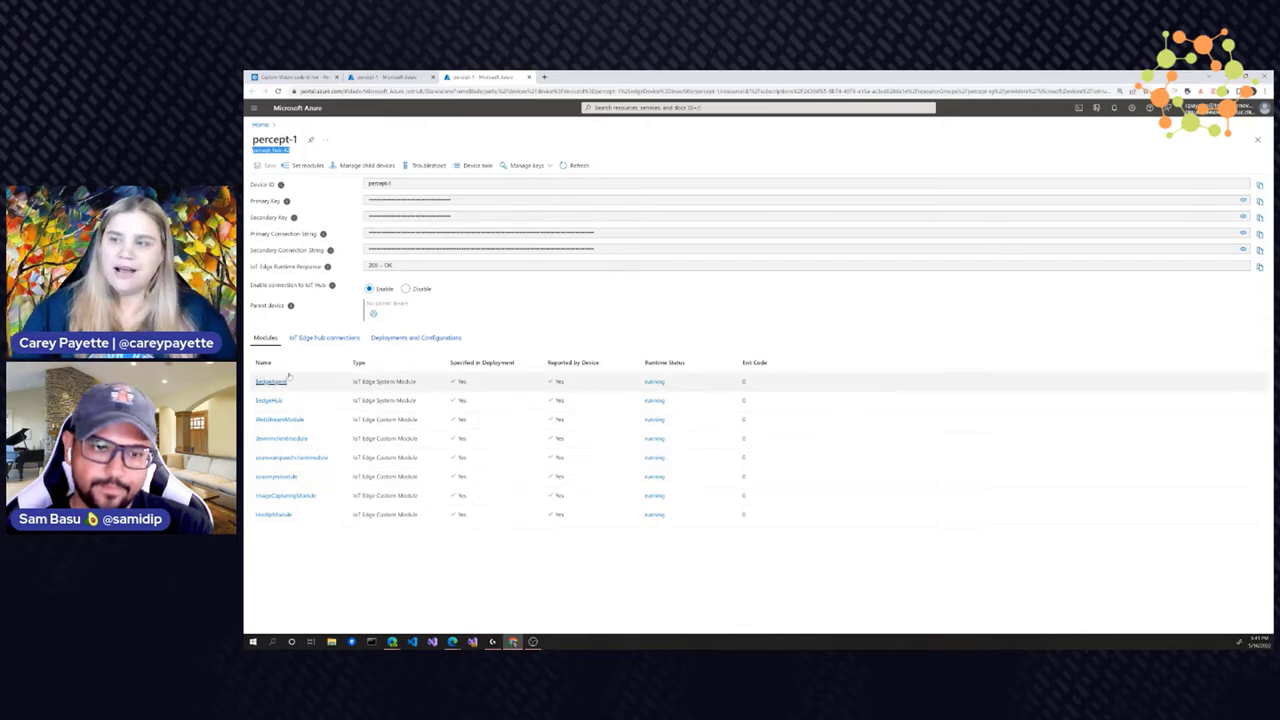
pyautogui.click(300, 166)
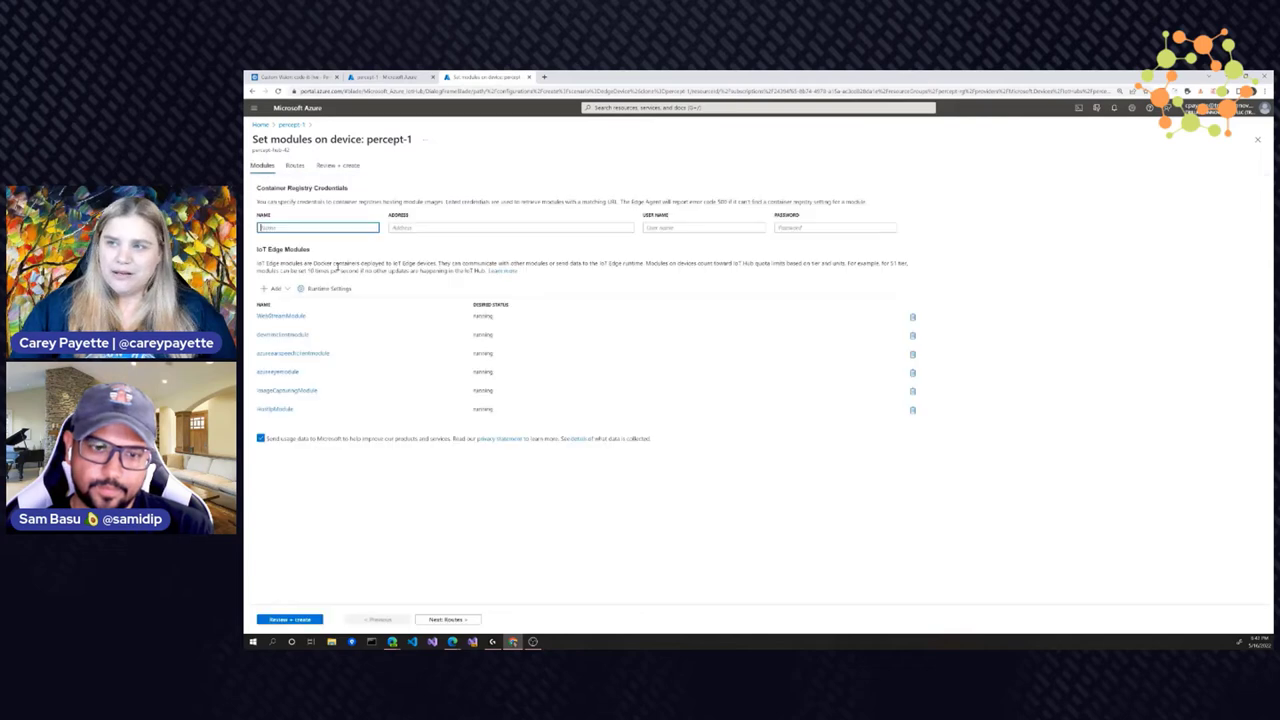
pyautogui.click(266, 289)
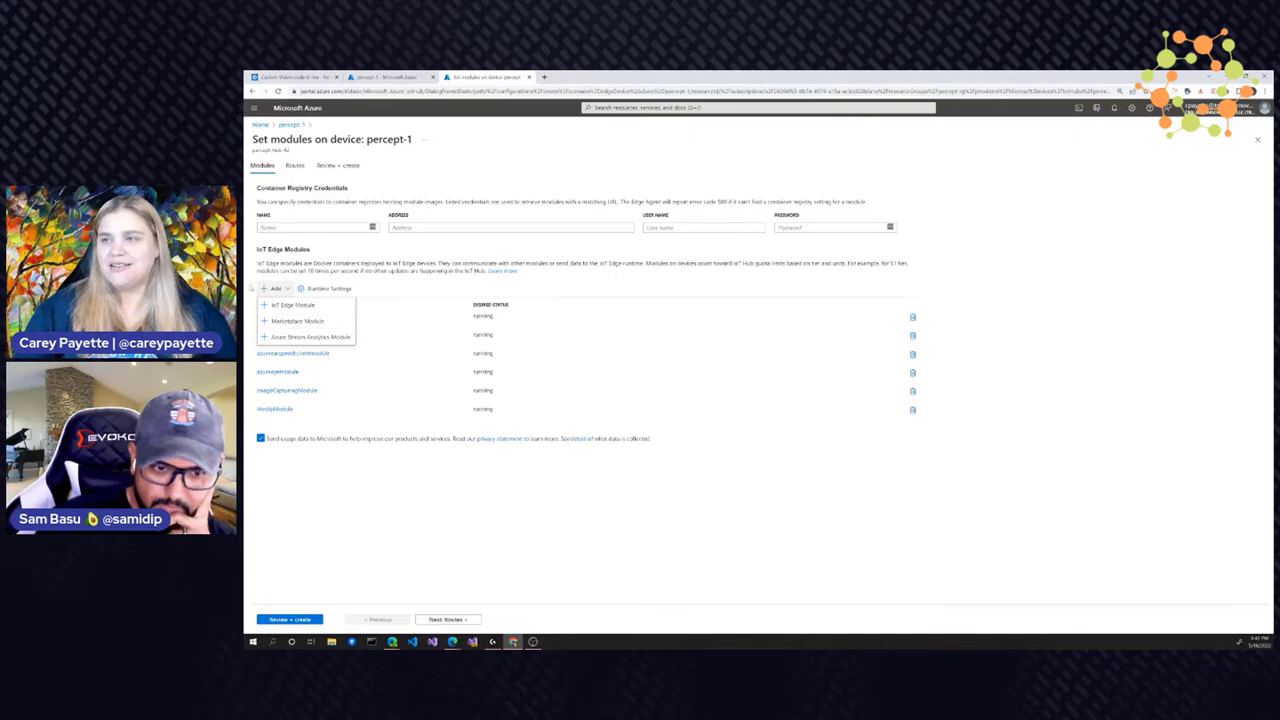
pyautogui.click(465, 540)
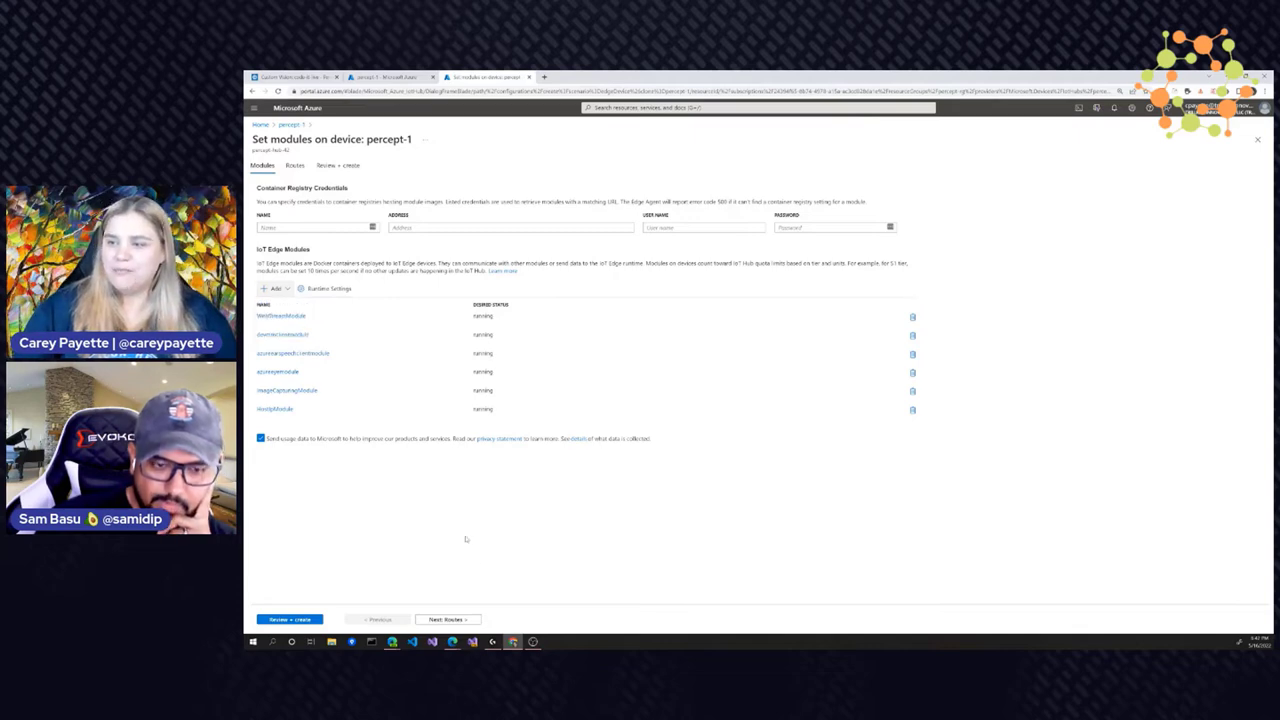
# - Examine the device's message routes, focusing on the source and destination in the AzureEyeModuleToIoTHub route's value
pyautogui.click(447, 620)
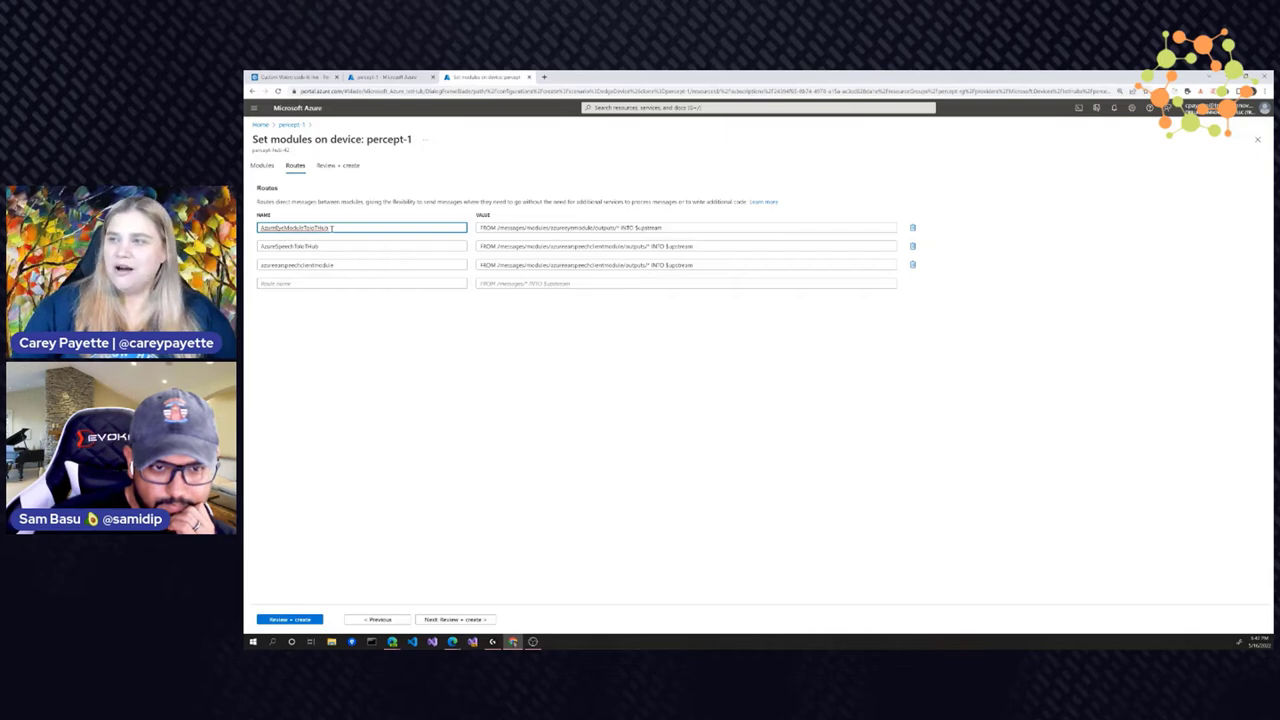
pyautogui.moveTo(498, 228); pyautogui.dragTo(598, 228)
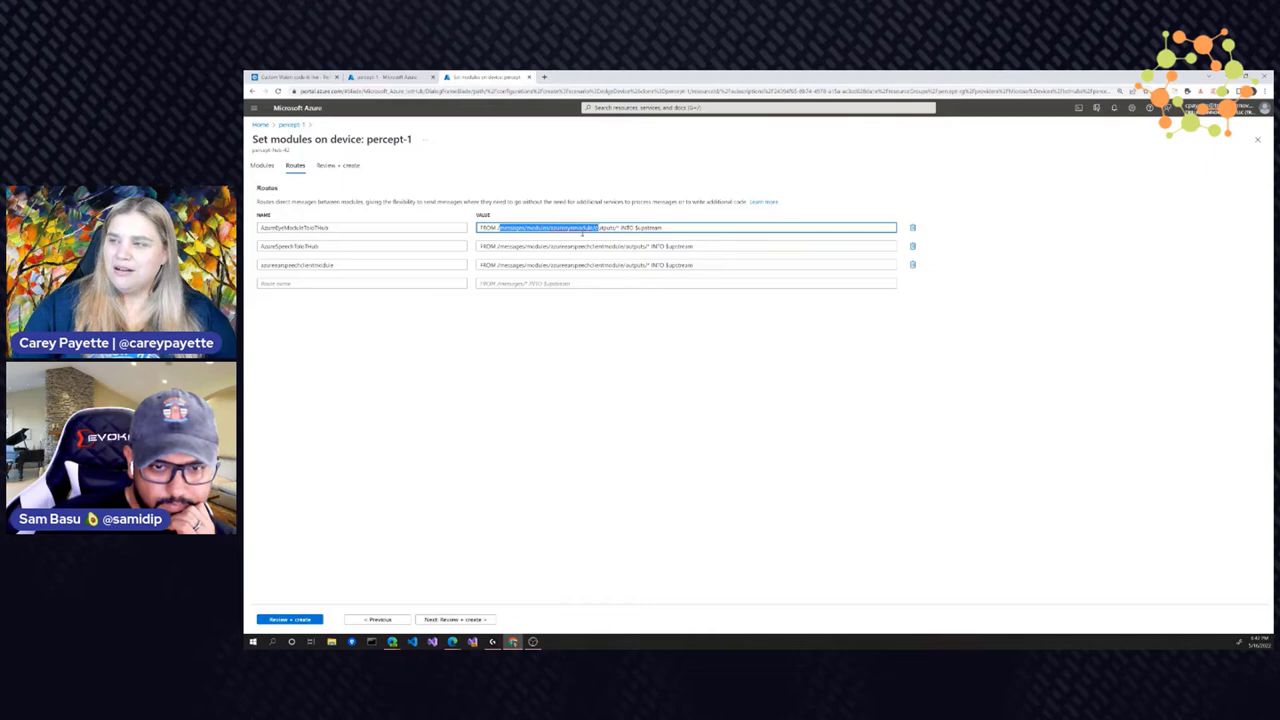
pyautogui.click(568, 237)
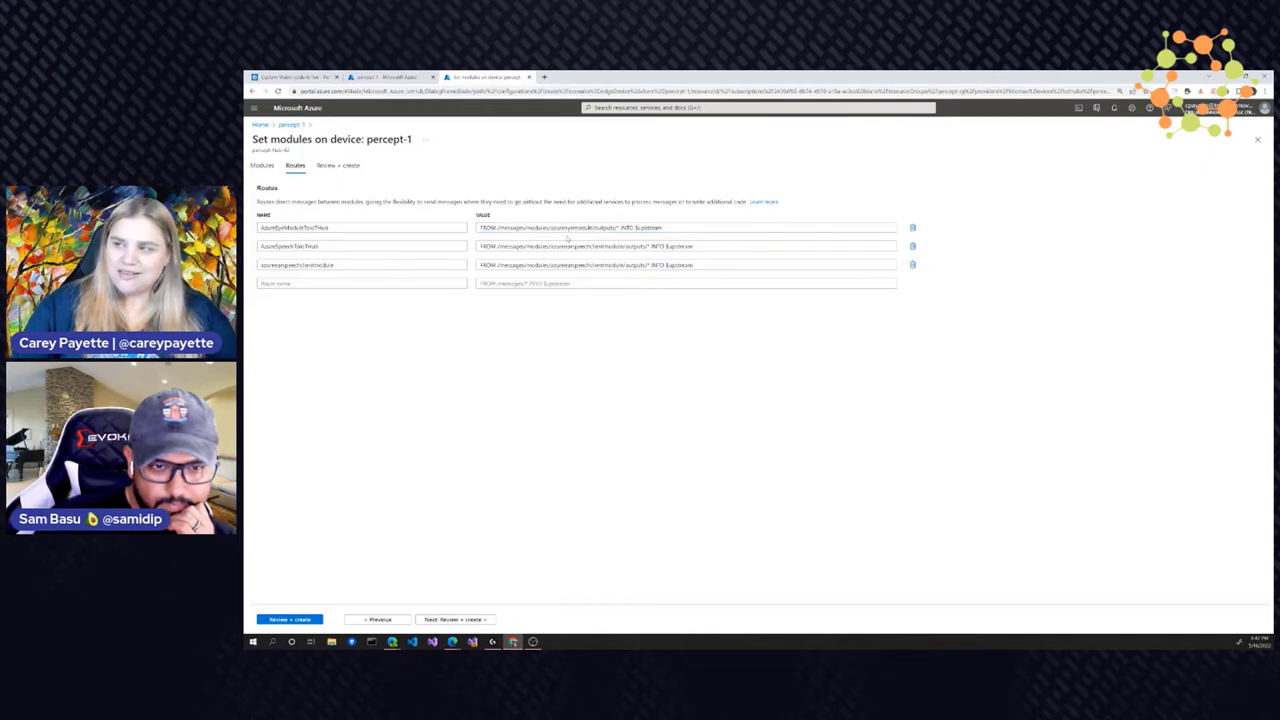
pyautogui.hotkey('ctrl', '+')
pyautogui.hotkey('ctrl', '+')
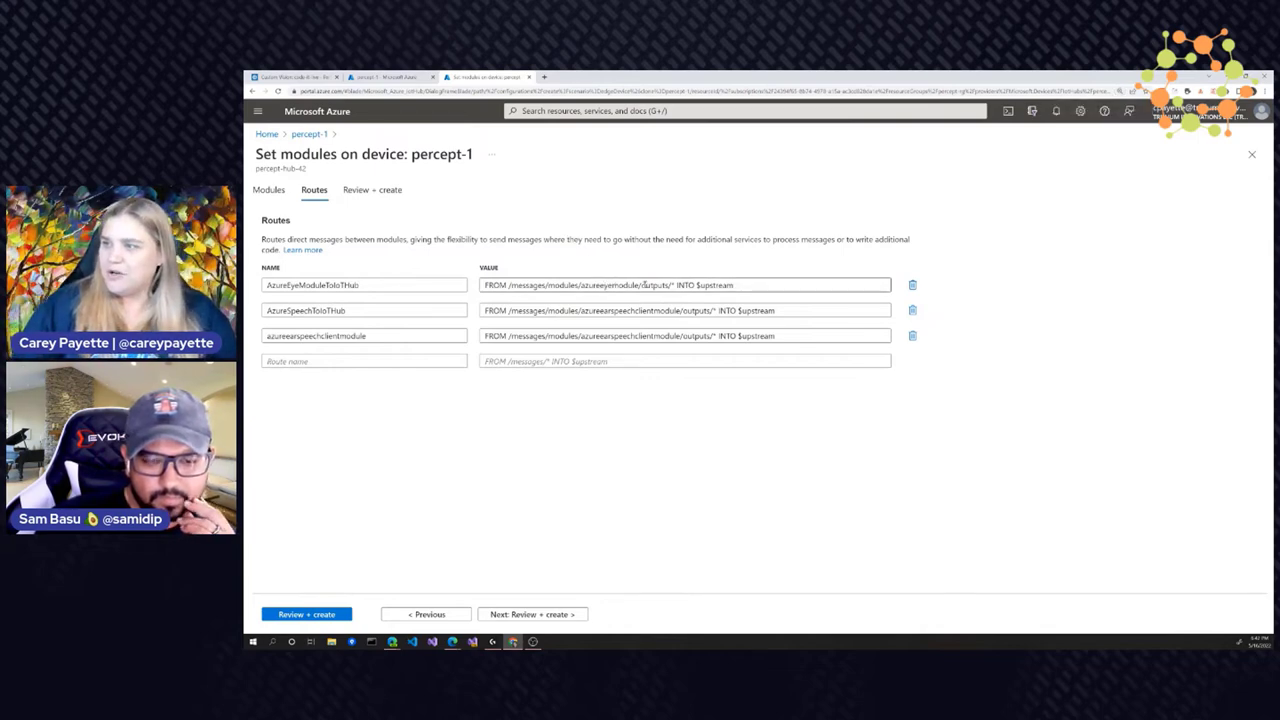
pyautogui.moveTo(641, 286); pyautogui.dragTo(694, 286)
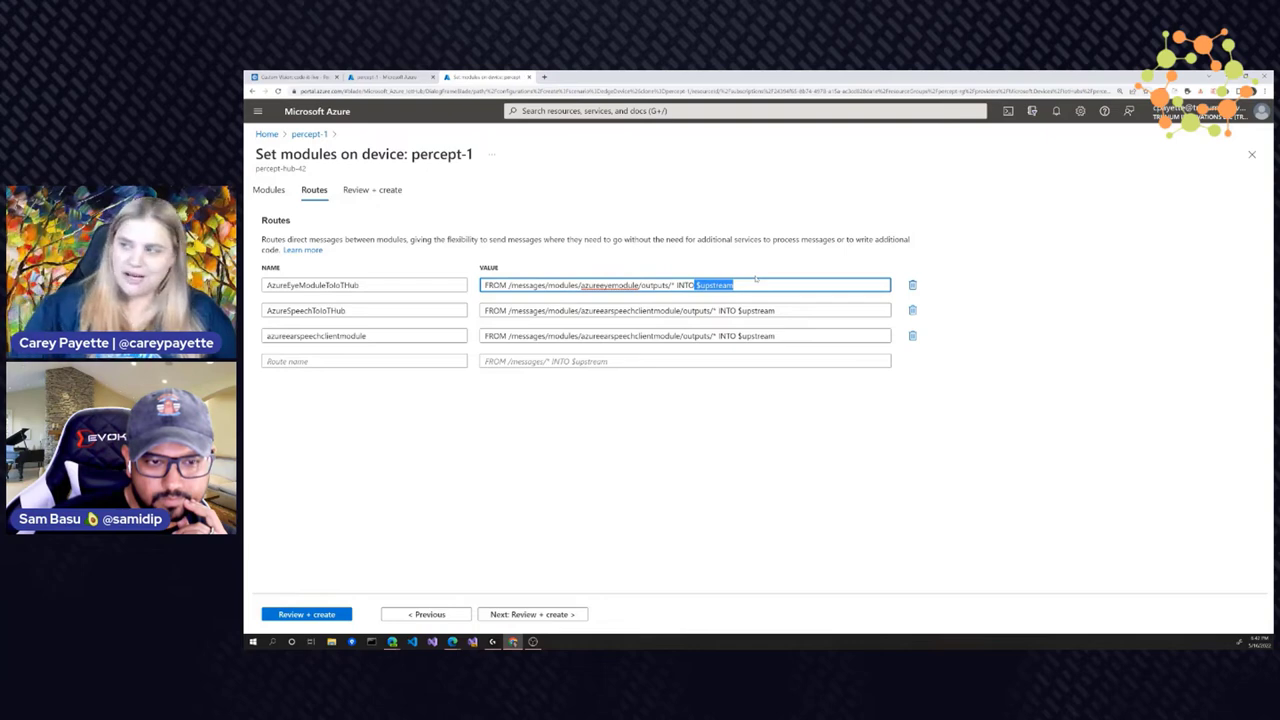
# - Add a route named somethingelsemodule and give it a copy of the AzureEyeModuleToIoTHub route's value
pyautogui.click(331, 361)
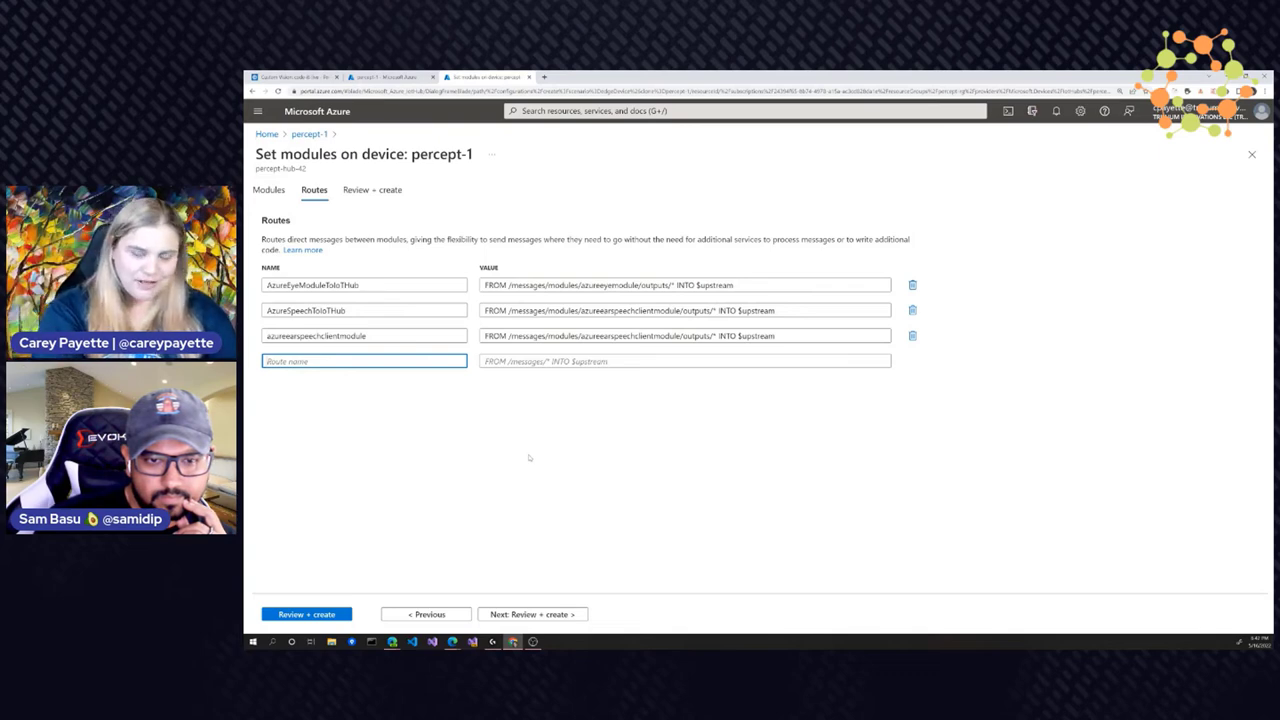
pyautogui.write('somet')
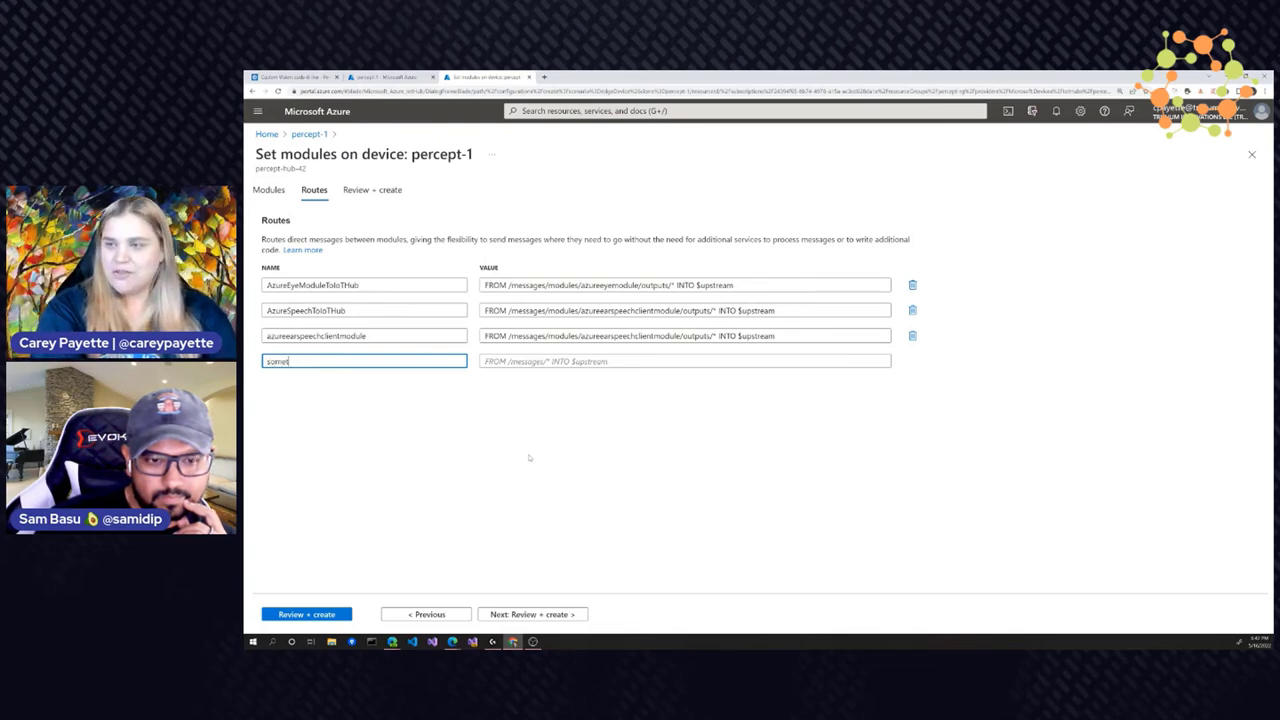
pyautogui.write('hingelsemodule')
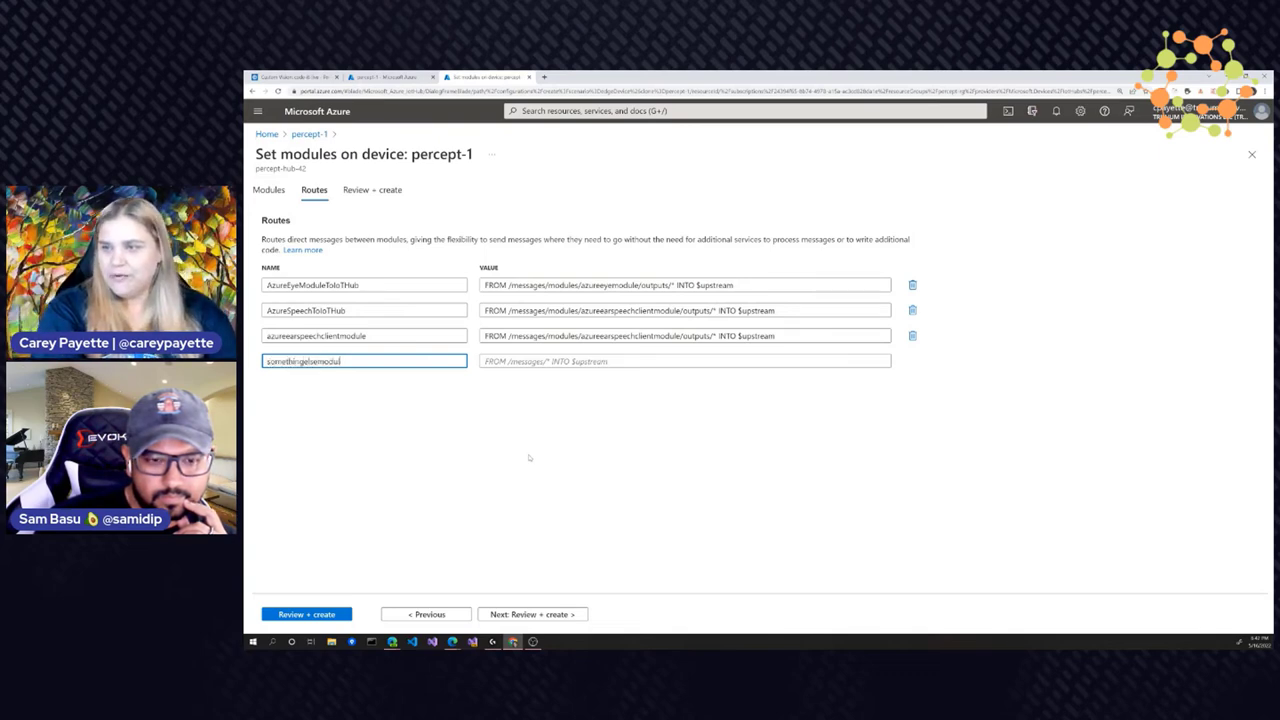
pyautogui.click(512, 361)
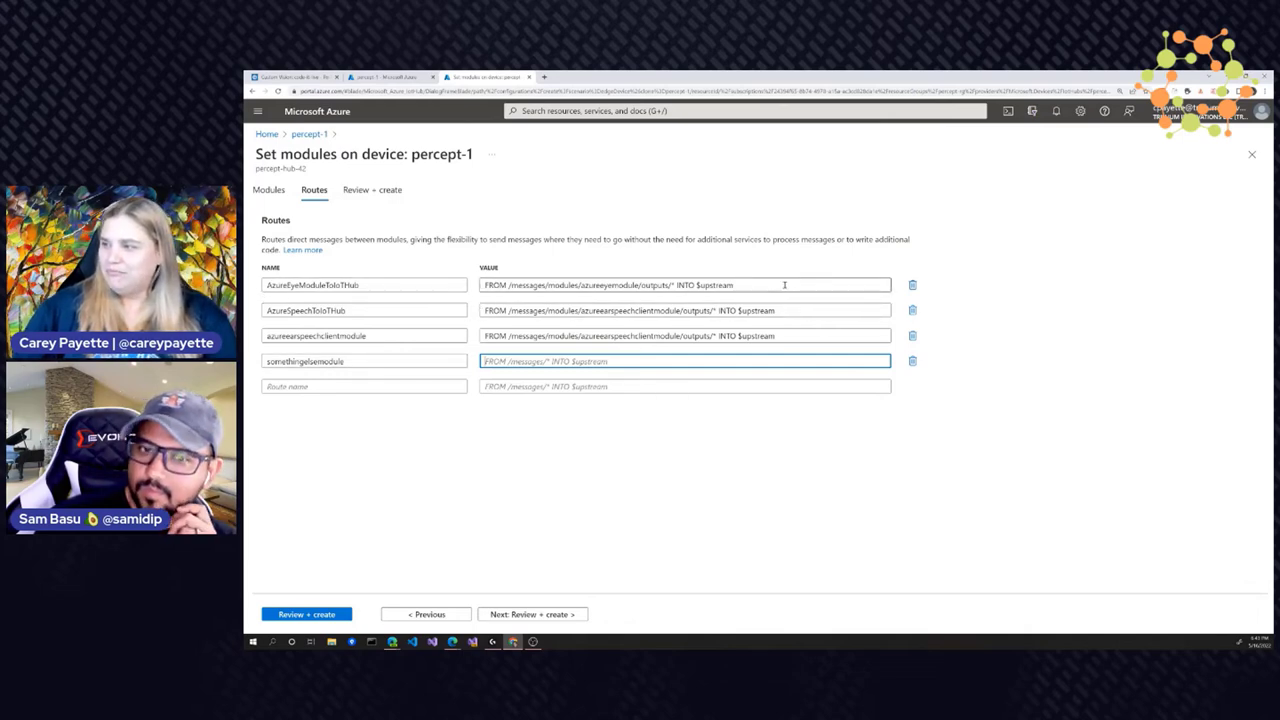
pyautogui.moveTo(786, 285); pyautogui.dragTo(476, 297)
pyautogui.hotkey('ctrl', 'c')
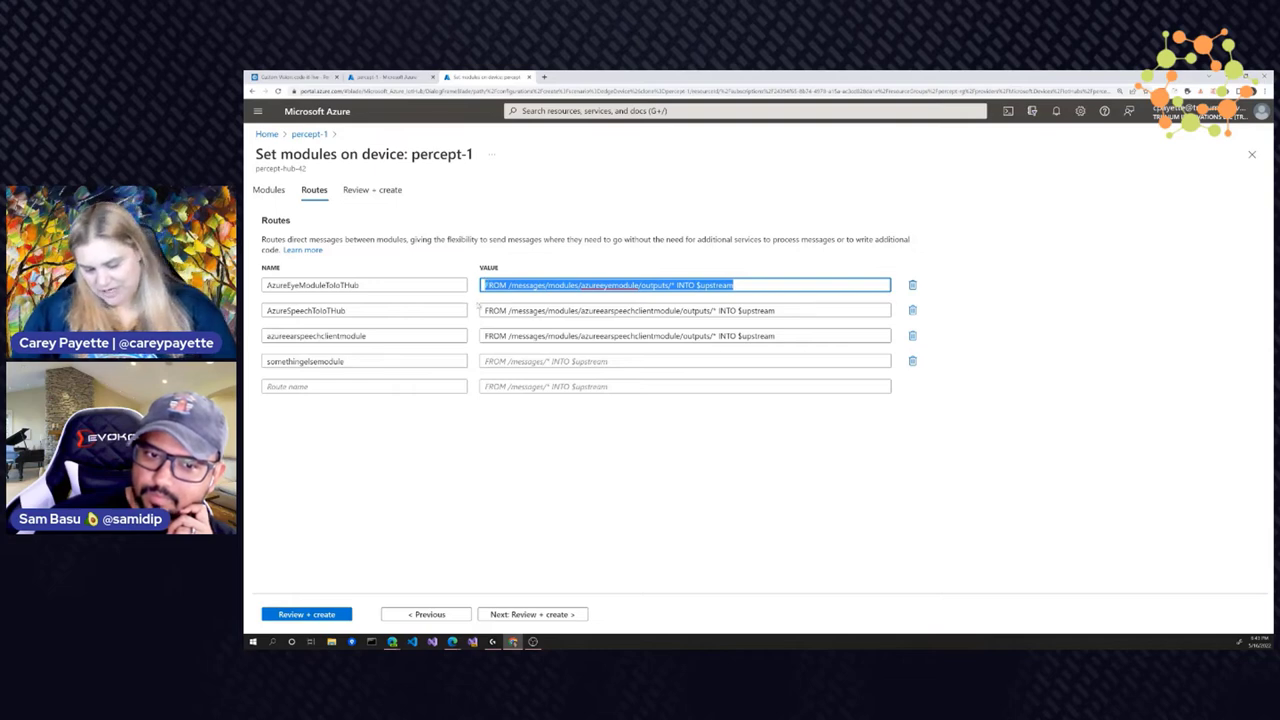
pyautogui.click(558, 362)
pyautogui.hotkey('ctrl', 'v')
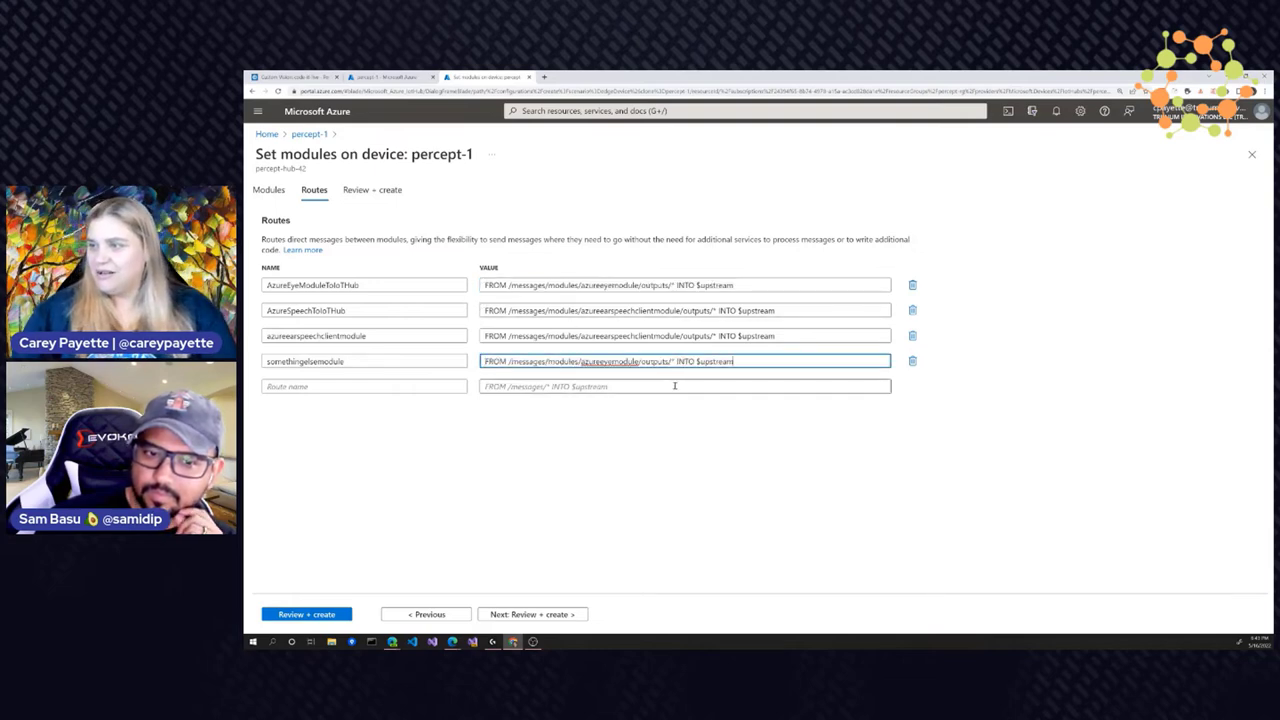
# - Change the destination in the somethingelsemodule route's value to someelsemodule
pyautogui.moveTo(695, 361); pyautogui.dragTo(739, 361)
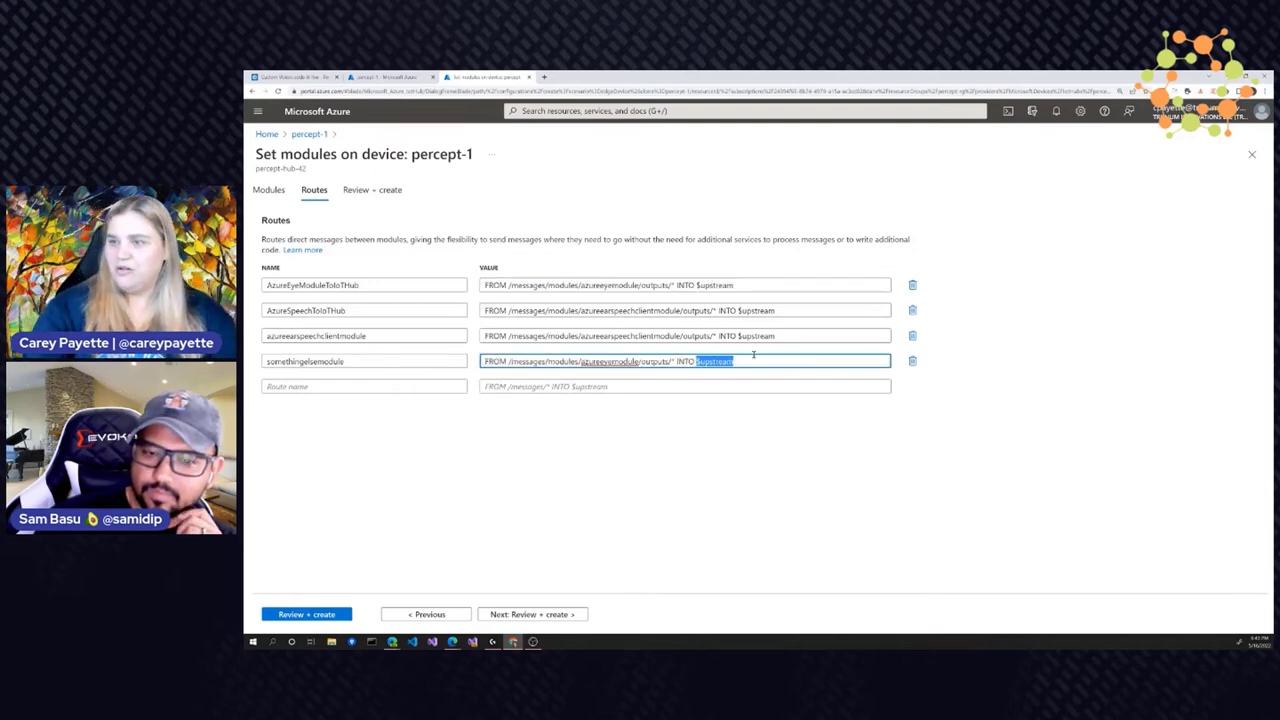
pyautogui.write('some')
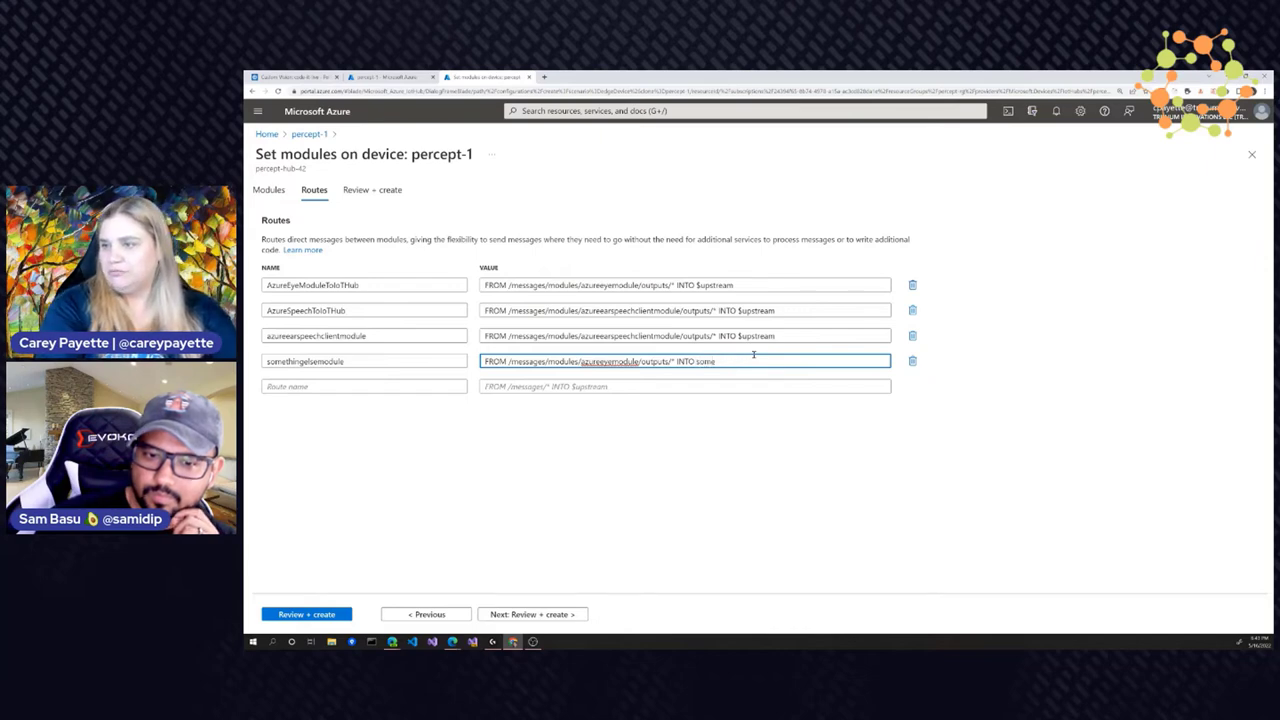
pyautogui.write('elsemodule')
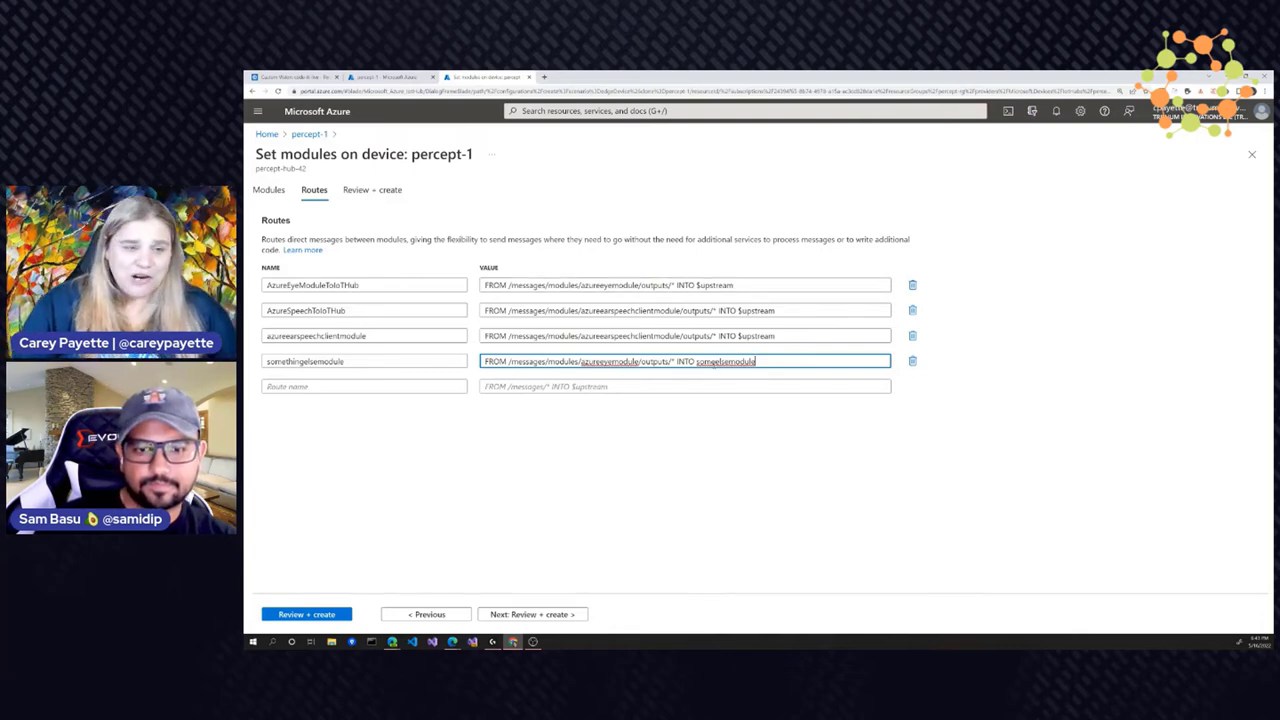
pyautogui.moveTo(696, 362); pyautogui.dragTo(767, 358)
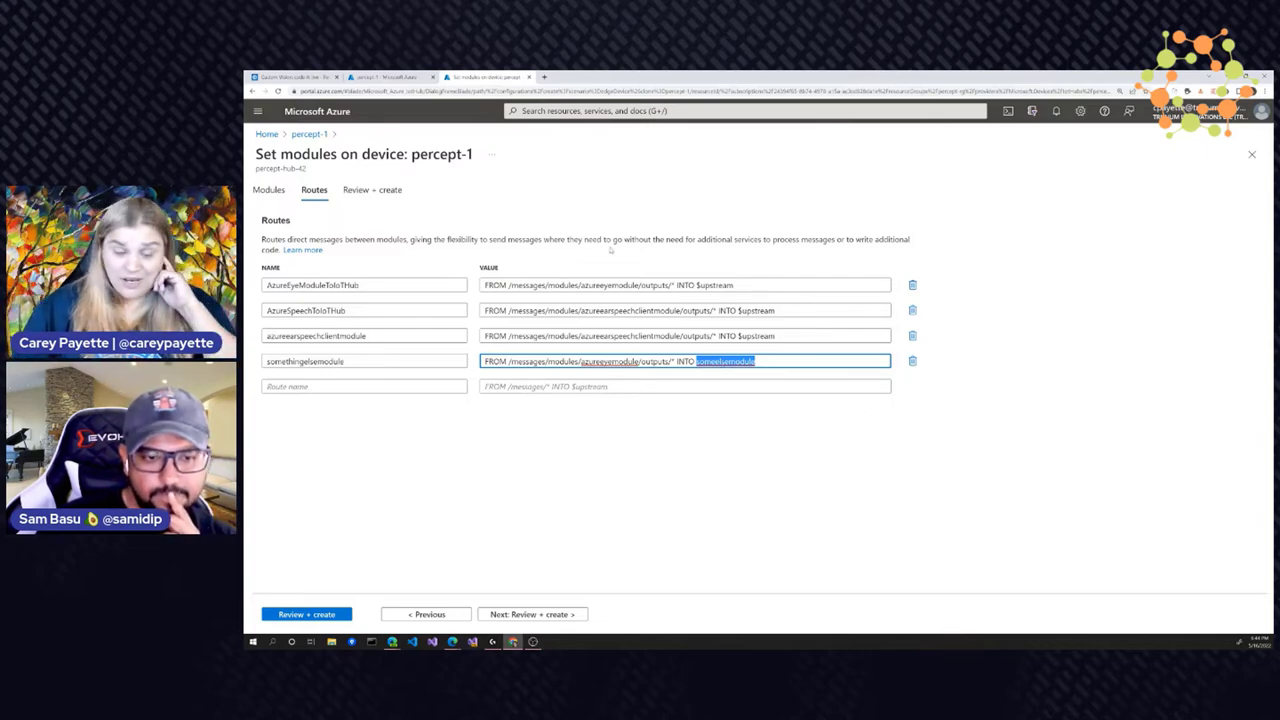
# - Discard the unsaved route edits, return to the percept-1 device overview and review its module list
pyautogui.click(314, 136)
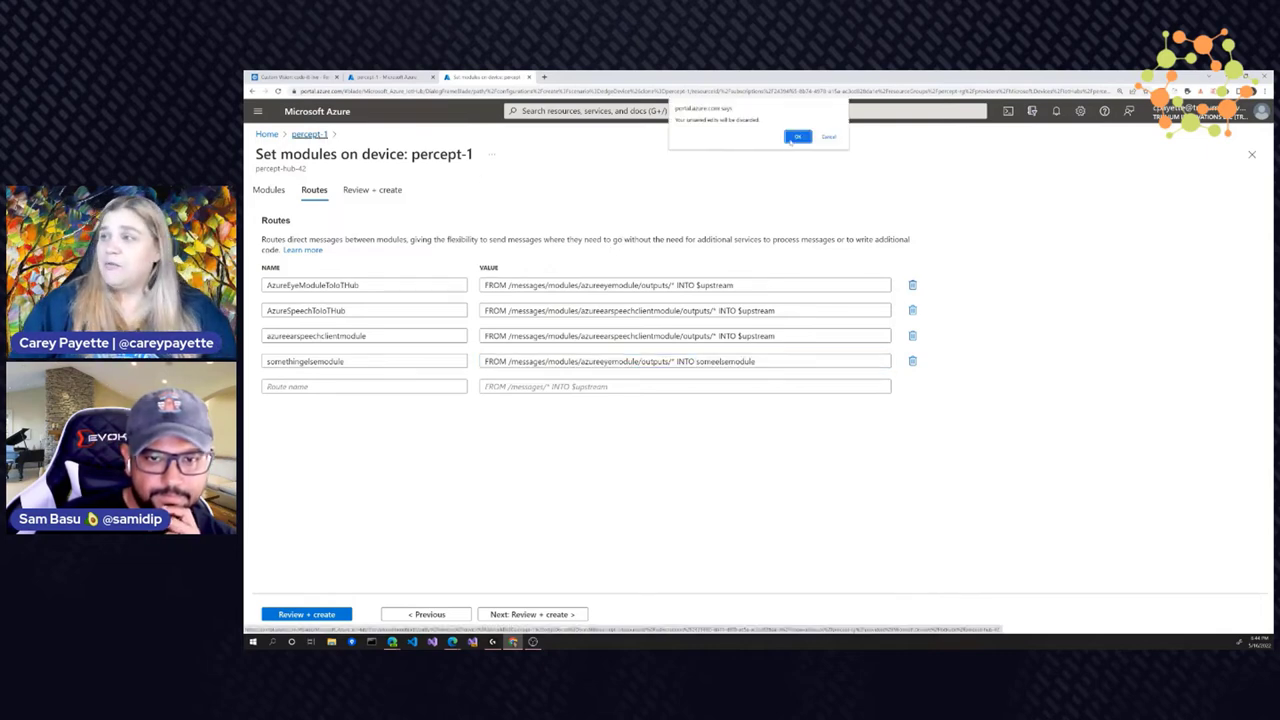
pyautogui.click(797, 136)
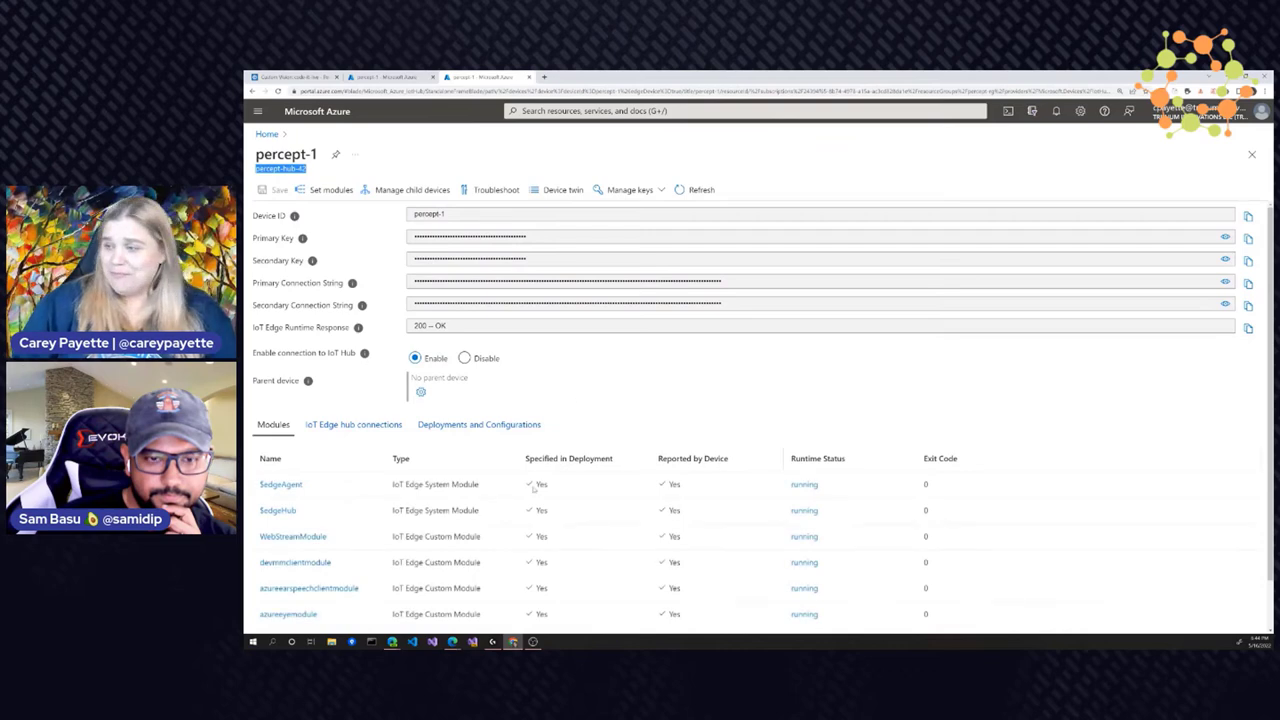
pyautogui.scroll(-2, 505, 493)
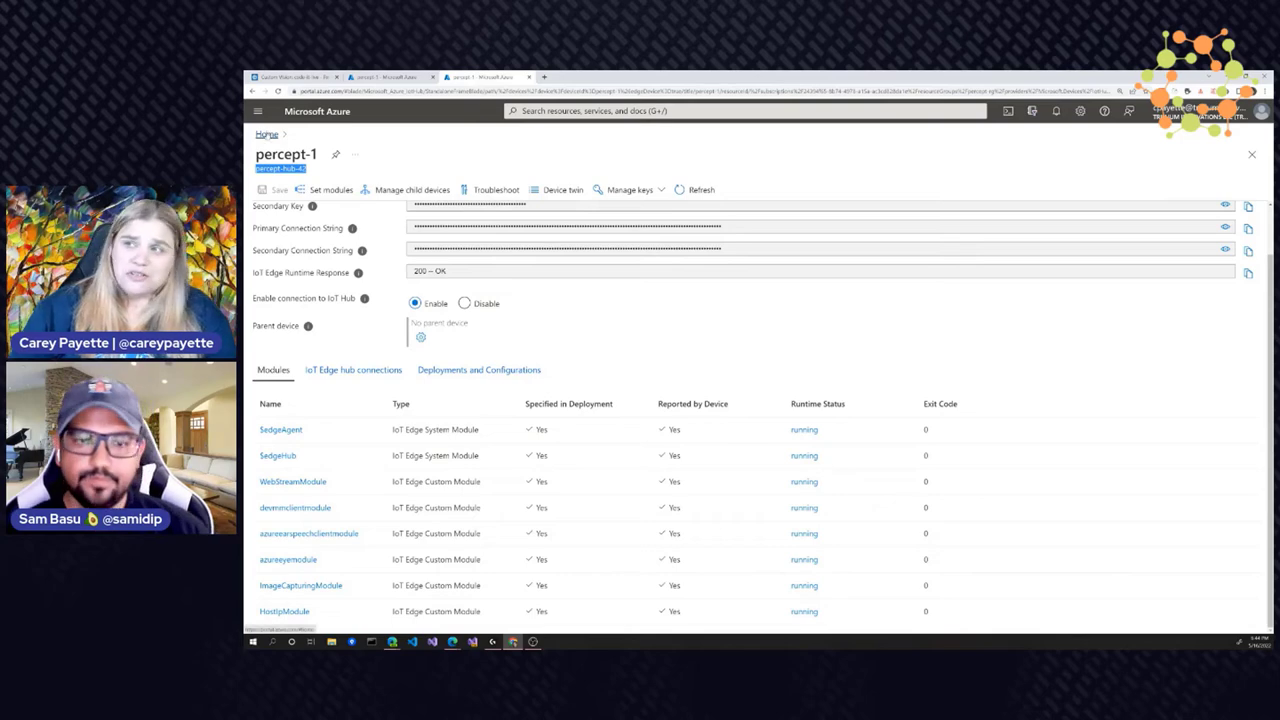
# - Start the percept-1 device's camera stream from its Vision actions in Azure Percept Studio and open the web stream
pyautogui.click(370, 77)
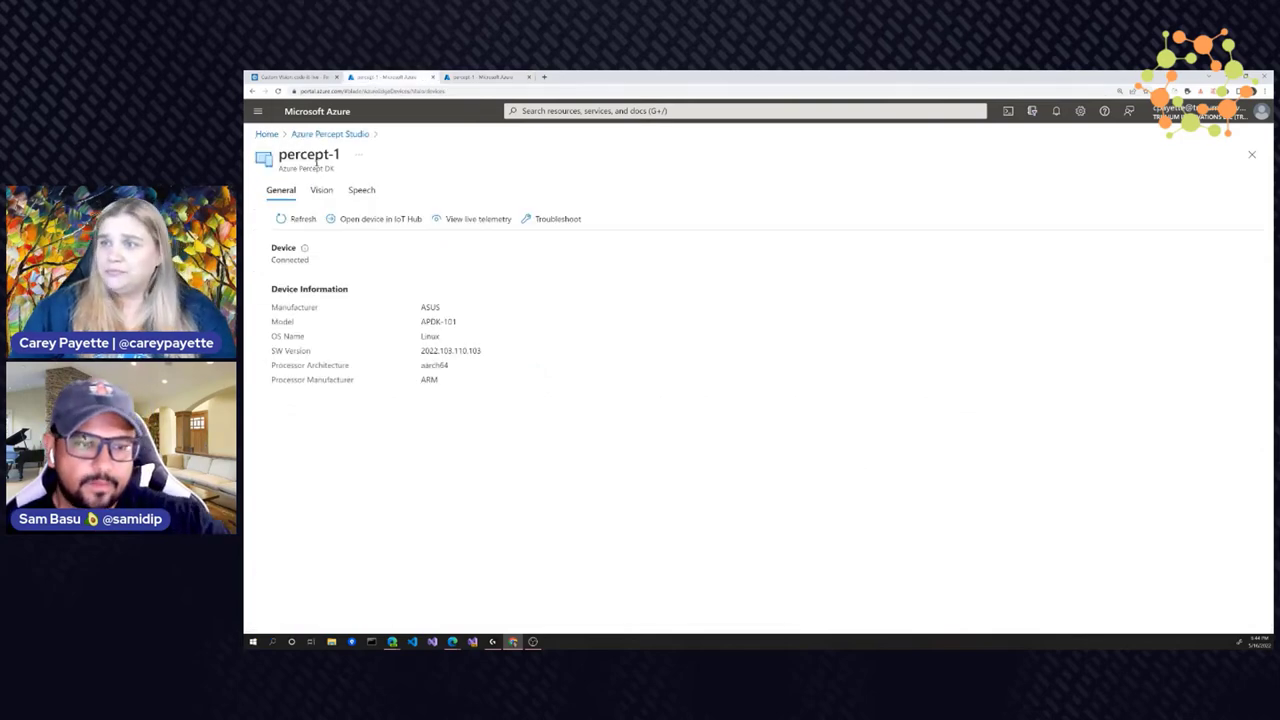
pyautogui.click(321, 190)
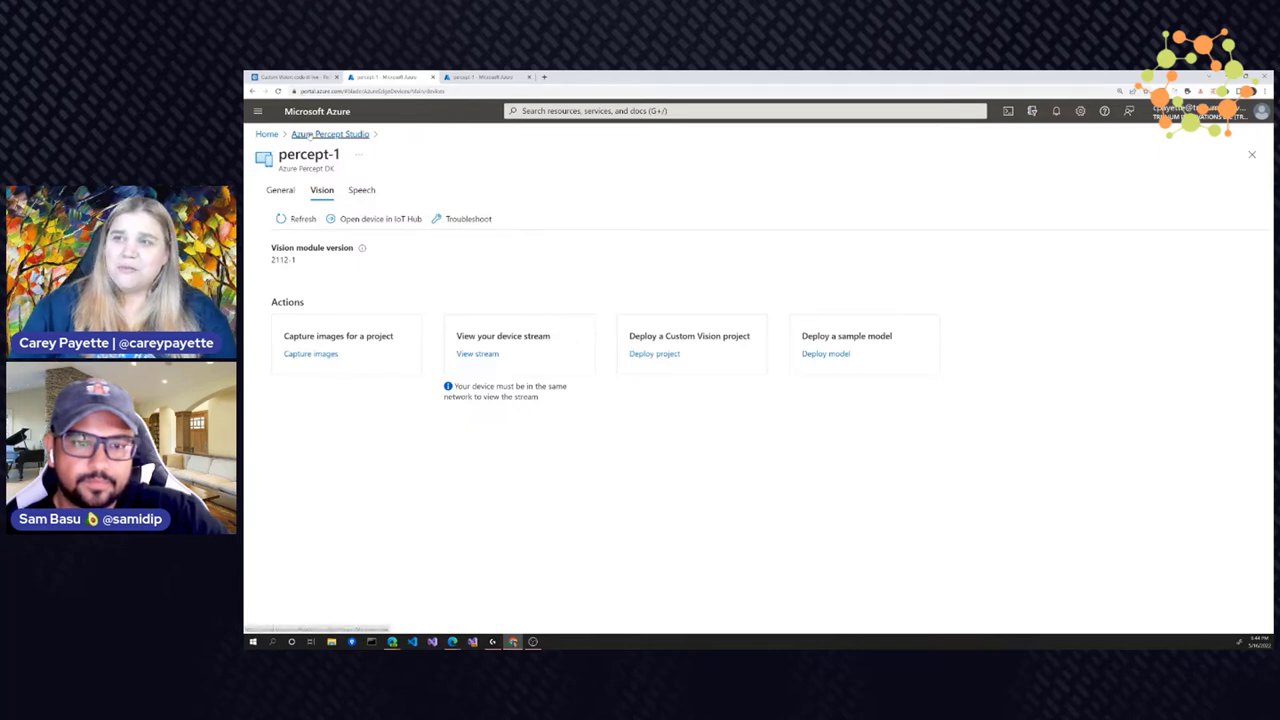
pyautogui.click(318, 134)
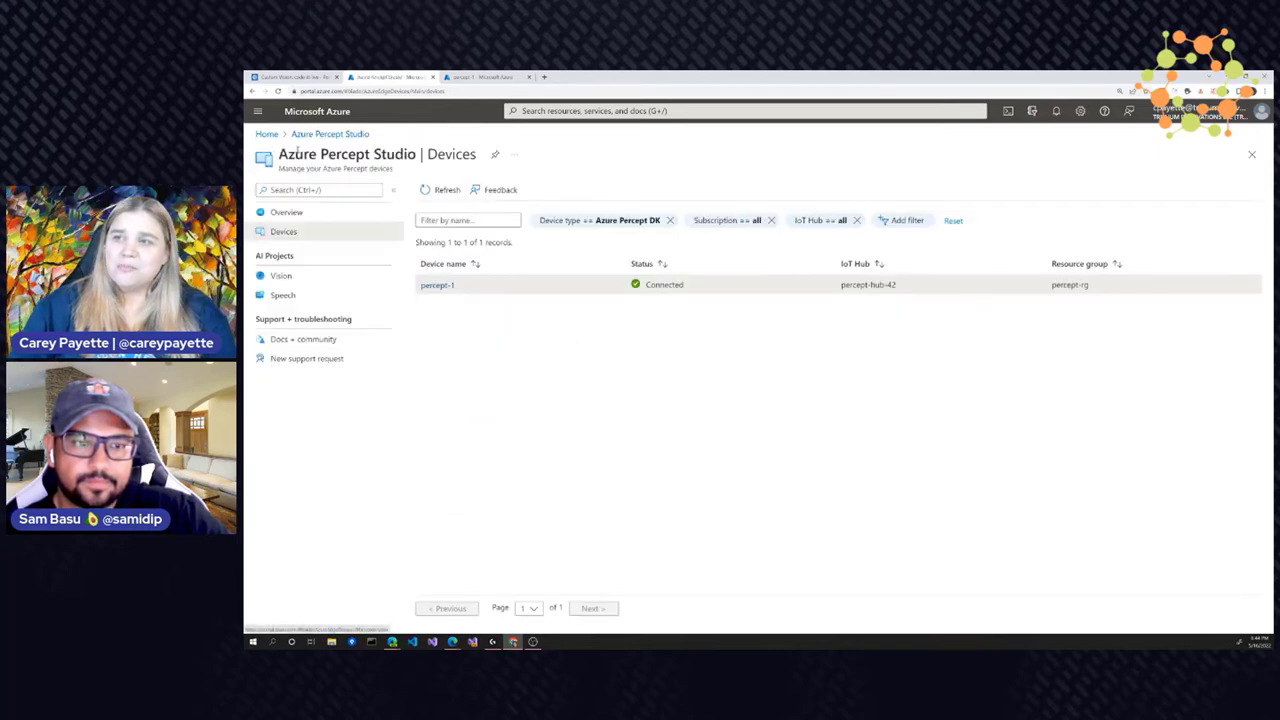
pyautogui.click(437, 285)
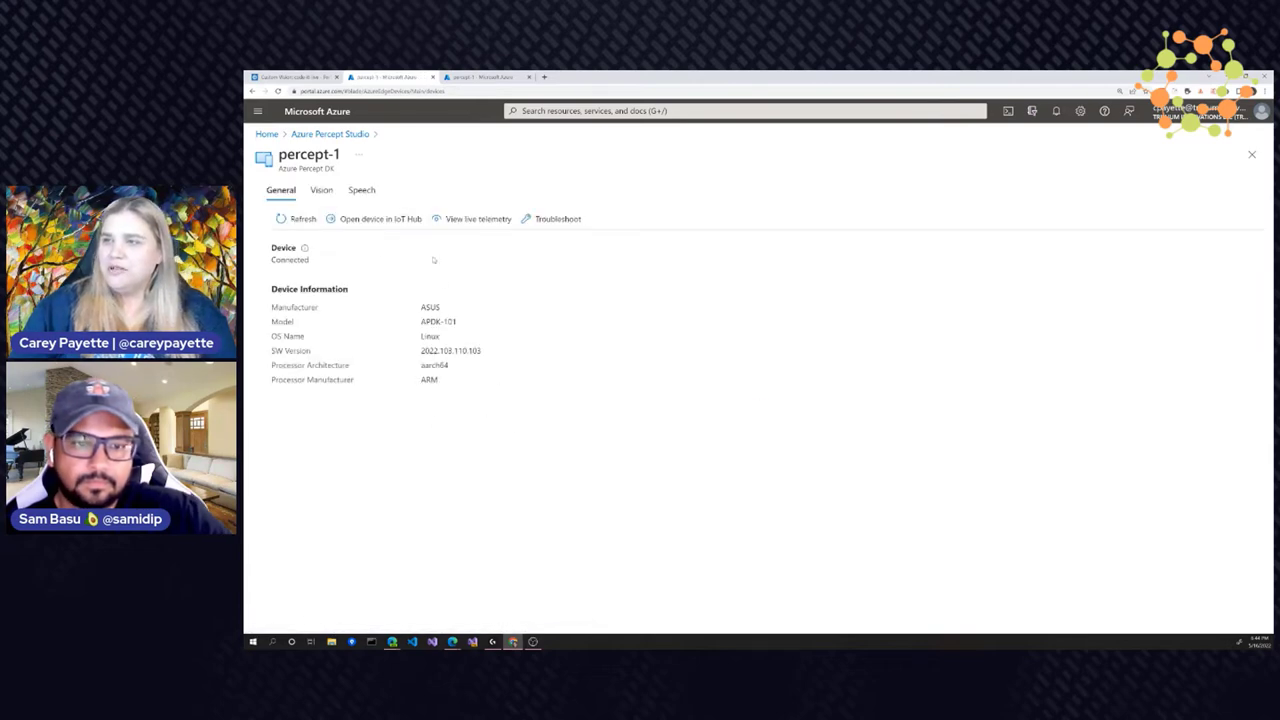
pyautogui.click(318, 192)
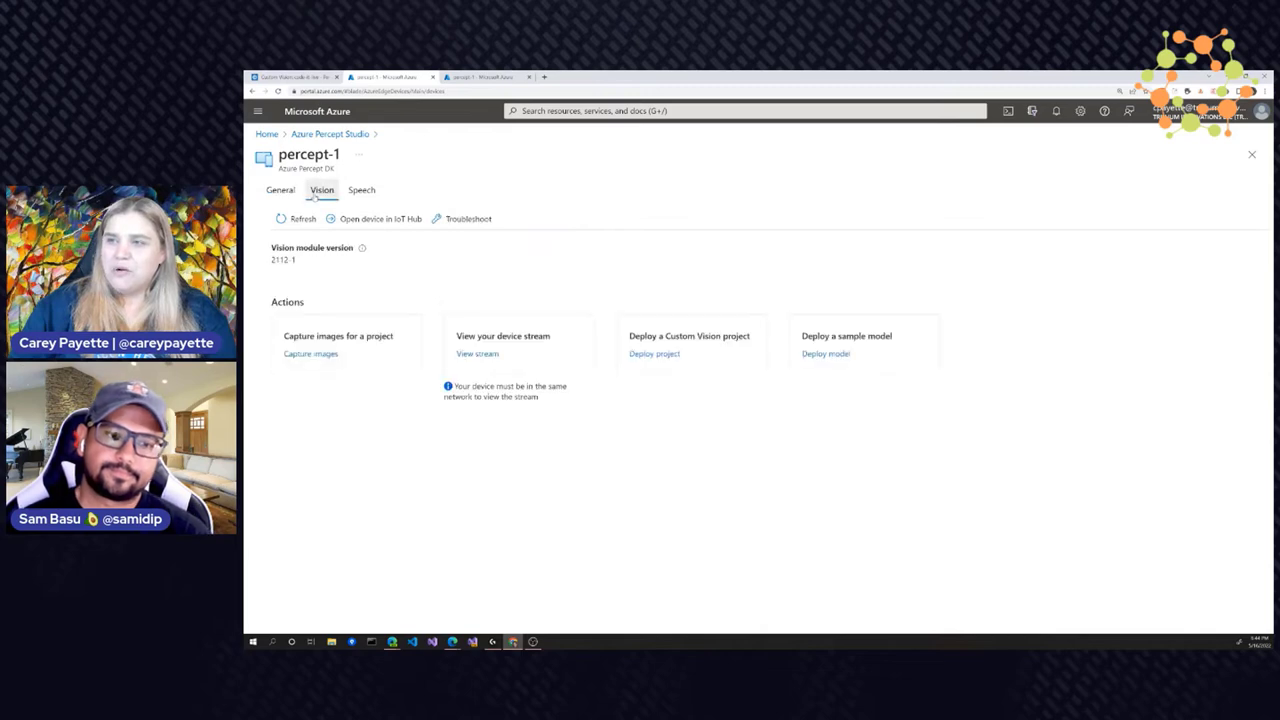
pyautogui.click(476, 356)
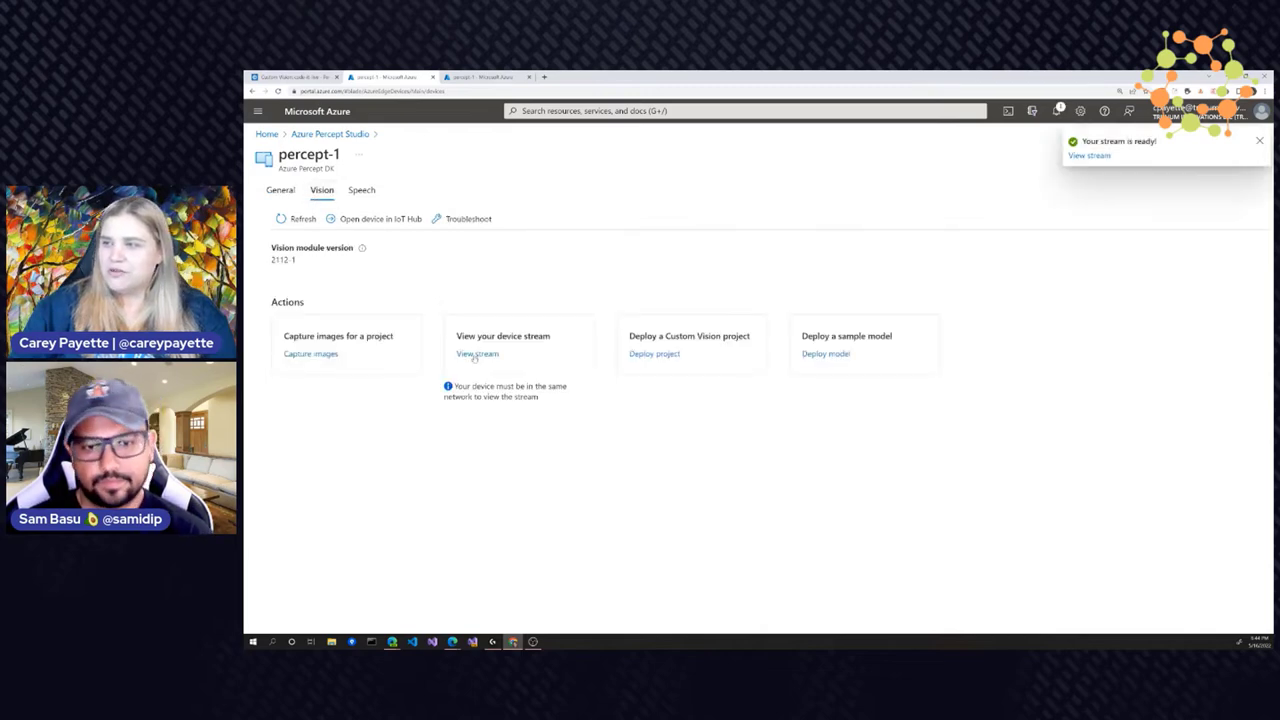
pyautogui.click(1088, 156)
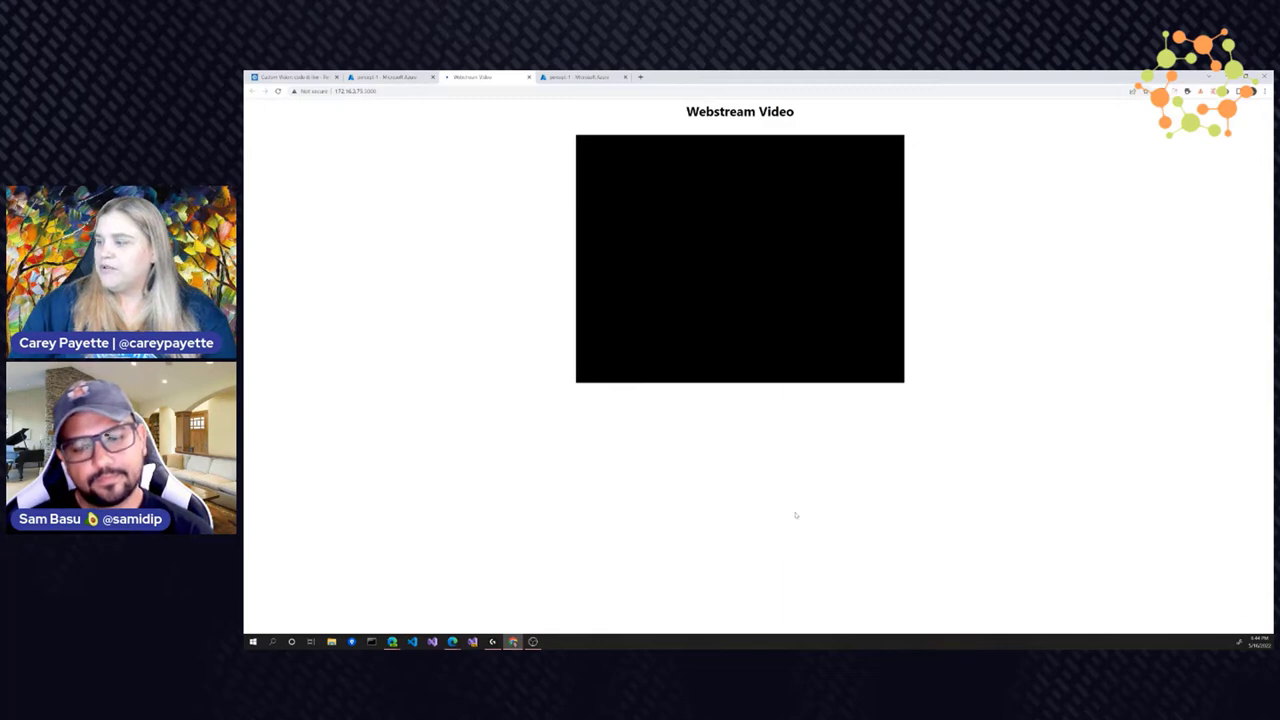